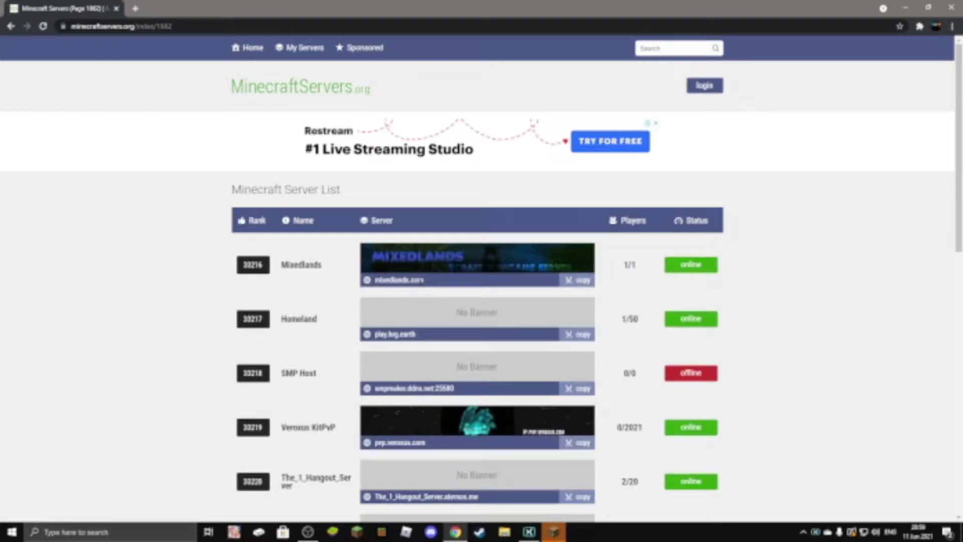
scroll(415, 309, down, 1)
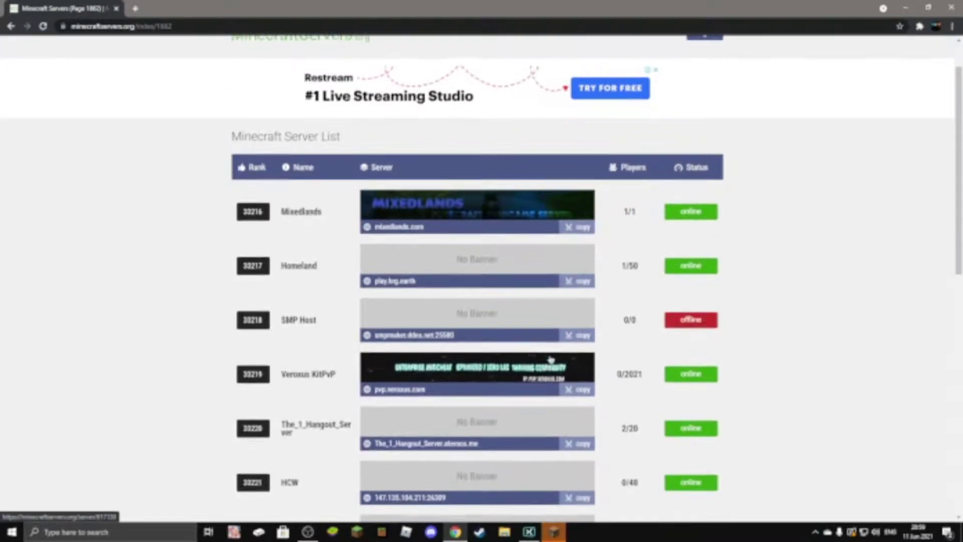
scroll(551, 360, down, 2)
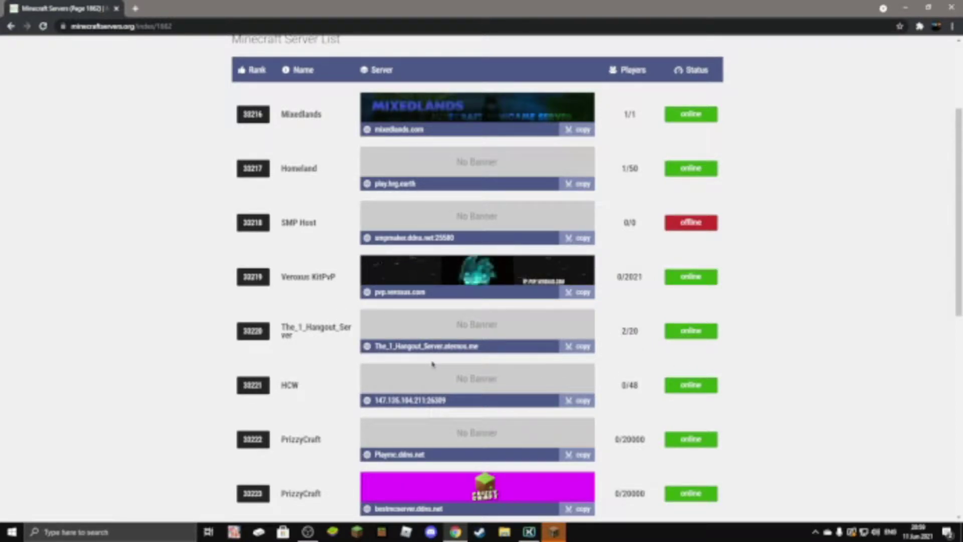
Copy The_1_Hangout_Server's address, view its MinecraftServers.org page, and return to Minecraft
click(578, 346)
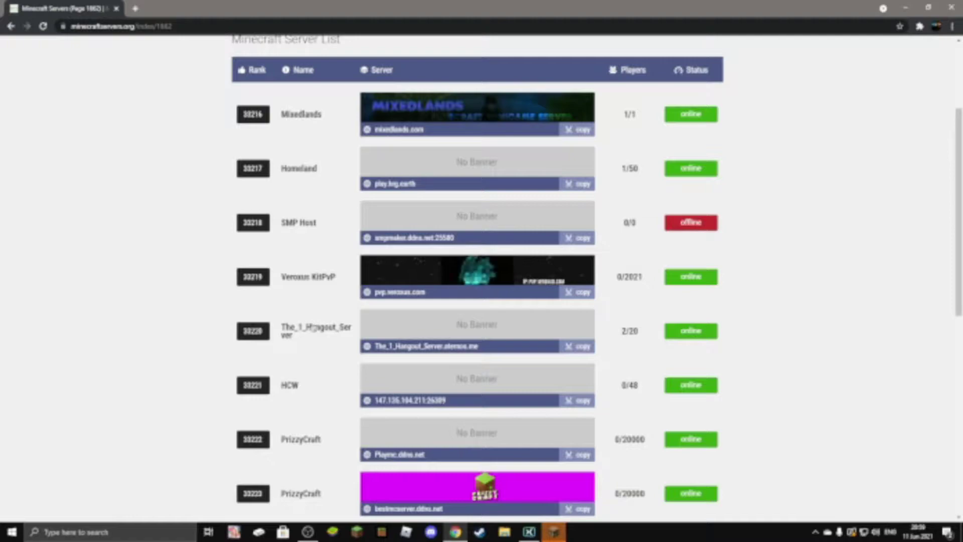
click(315, 329)
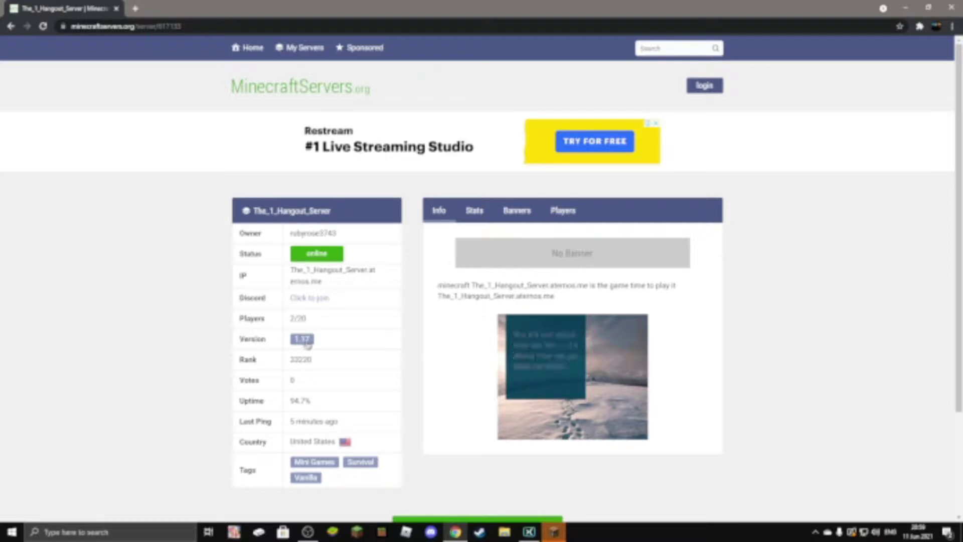
click(530, 533)
Join The_1_Hangout_Server.aternos.me via Direct Connection using the pasted address
click(490, 293)
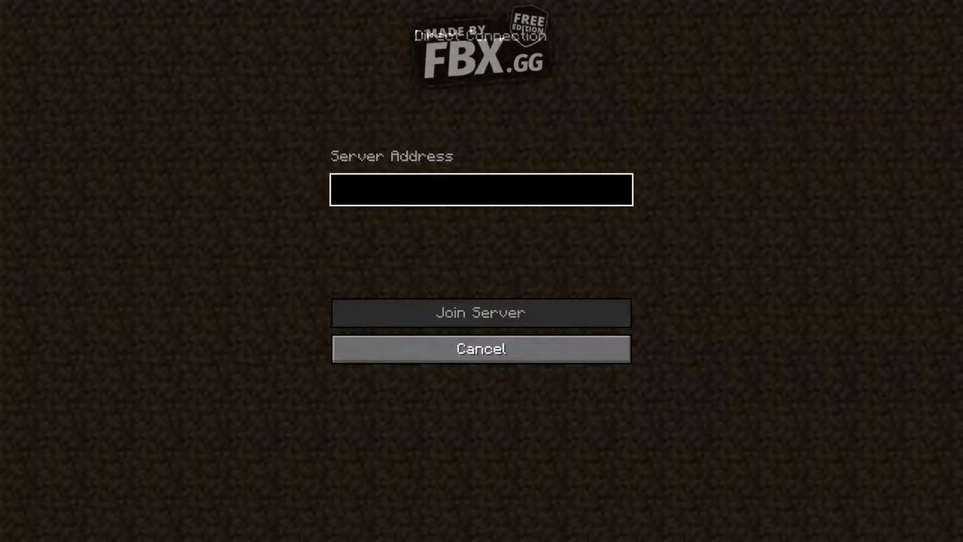
key(ctrl+v)
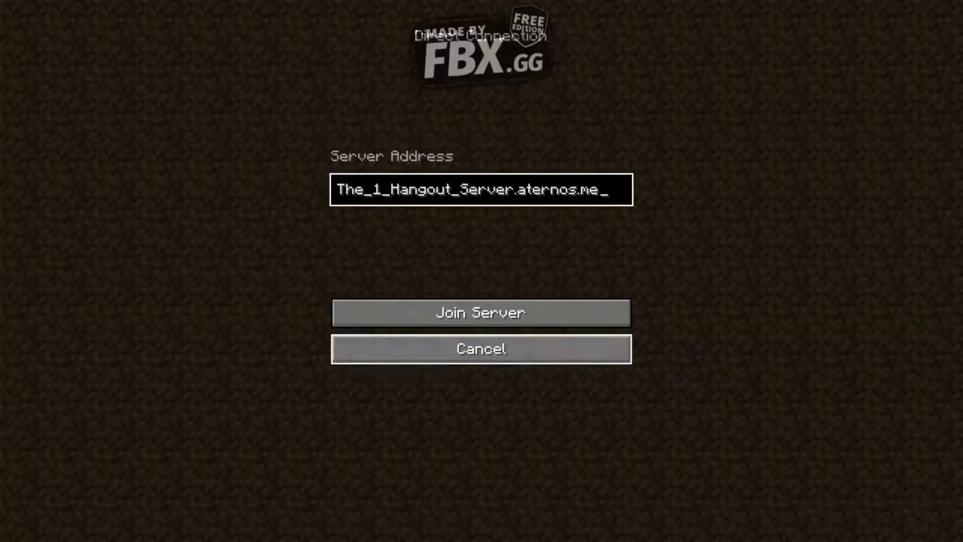
click(481, 312)
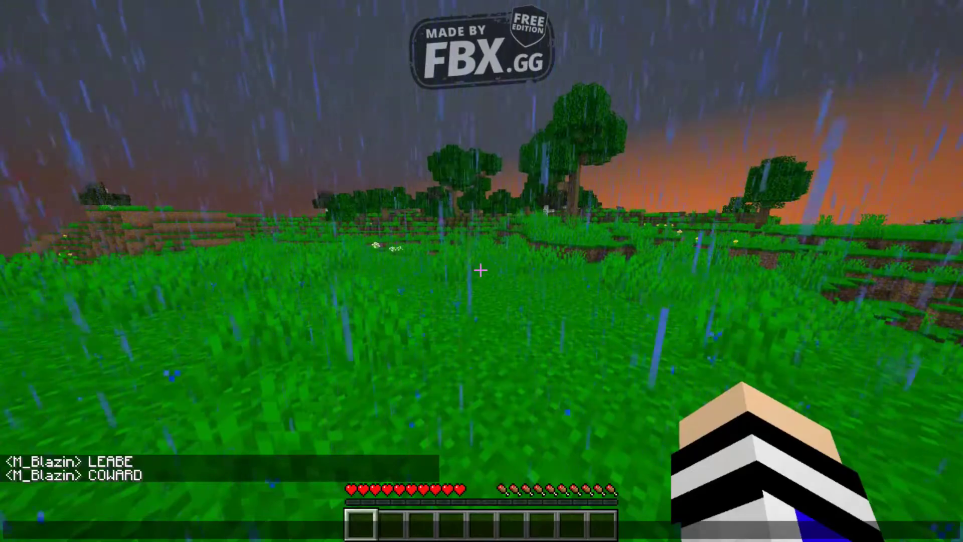
text(tWhat the )
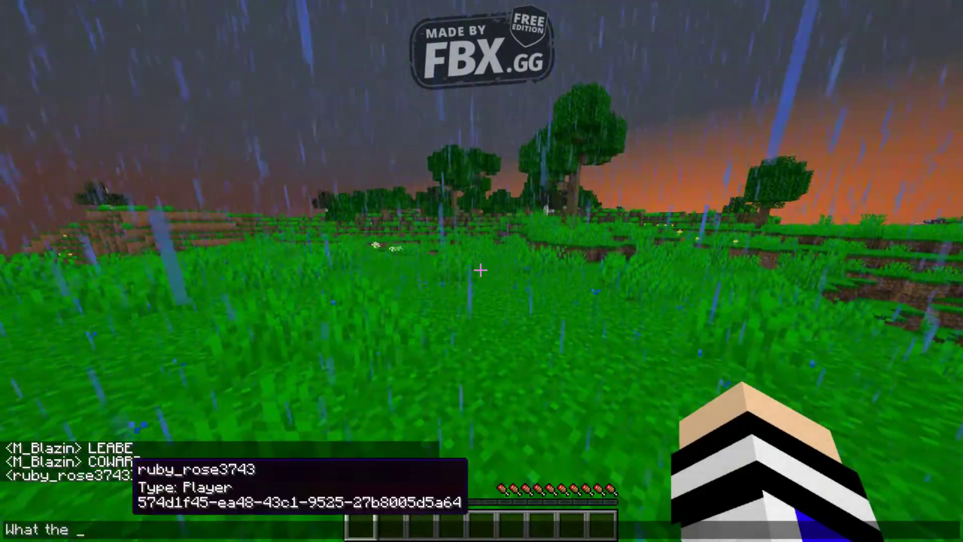
text(hekc)
Send the chat message 'What the hekc', then open and close chat without sending
key(Return)
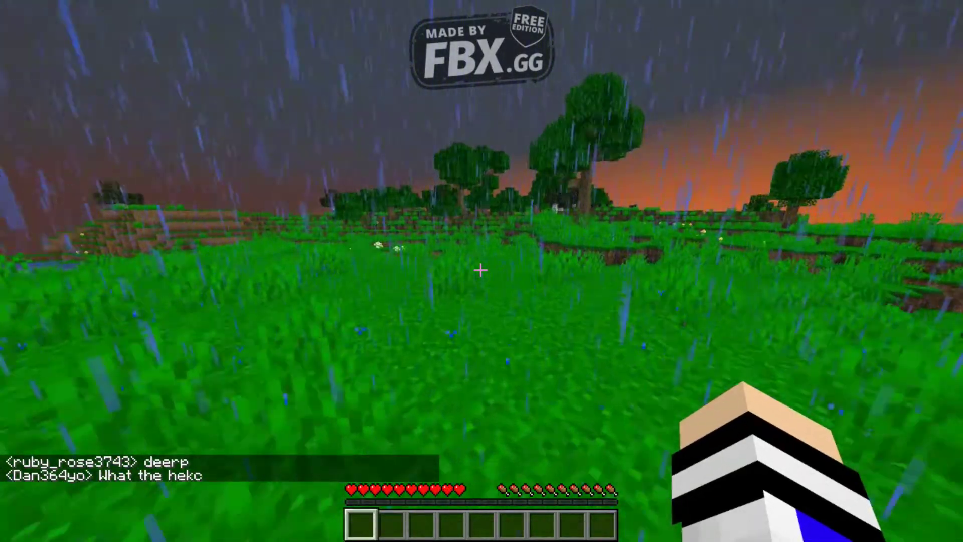
key(t)
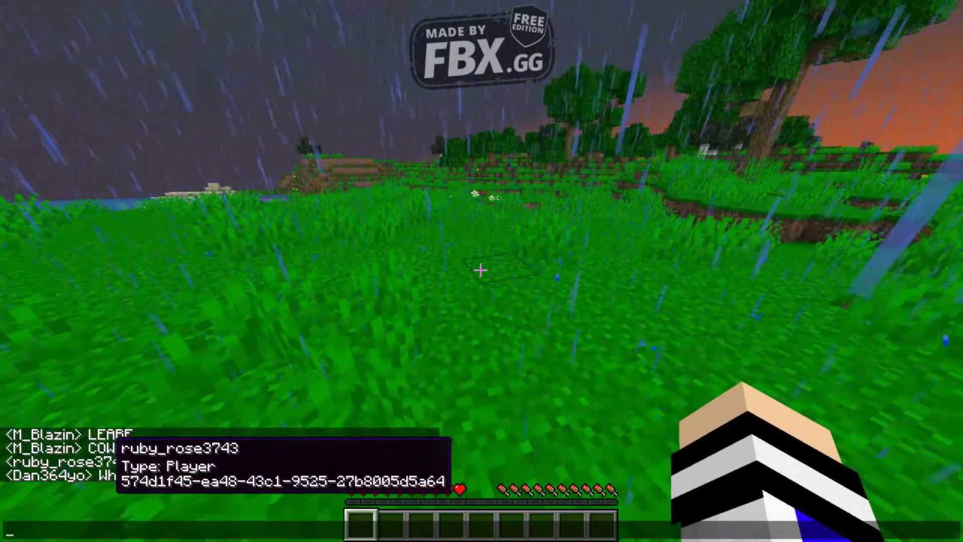
text(lol)
key(Return)
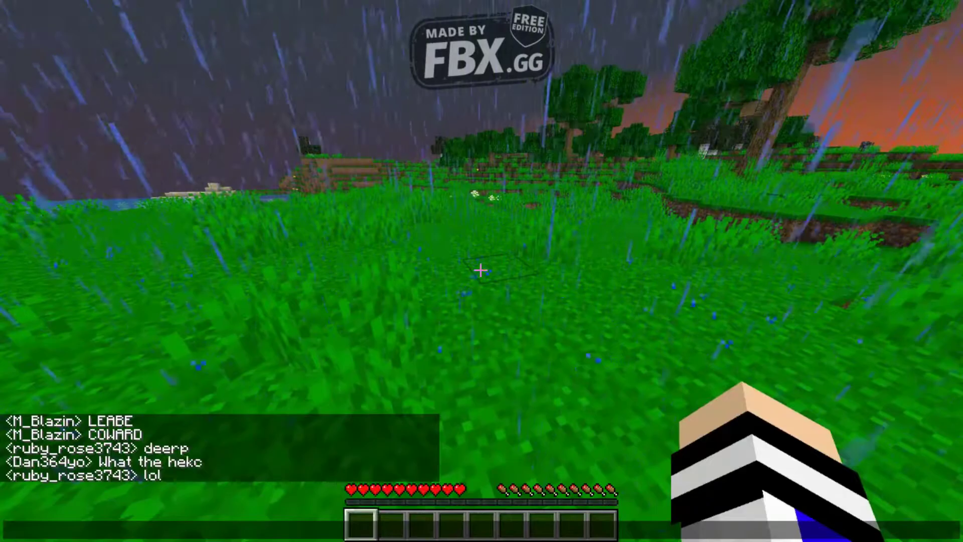
text(t)
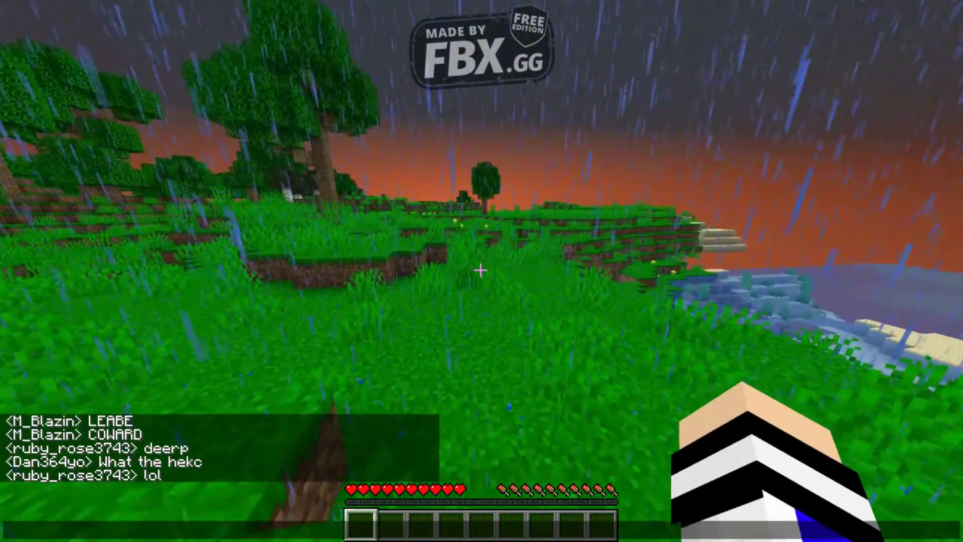
text(i just jo)
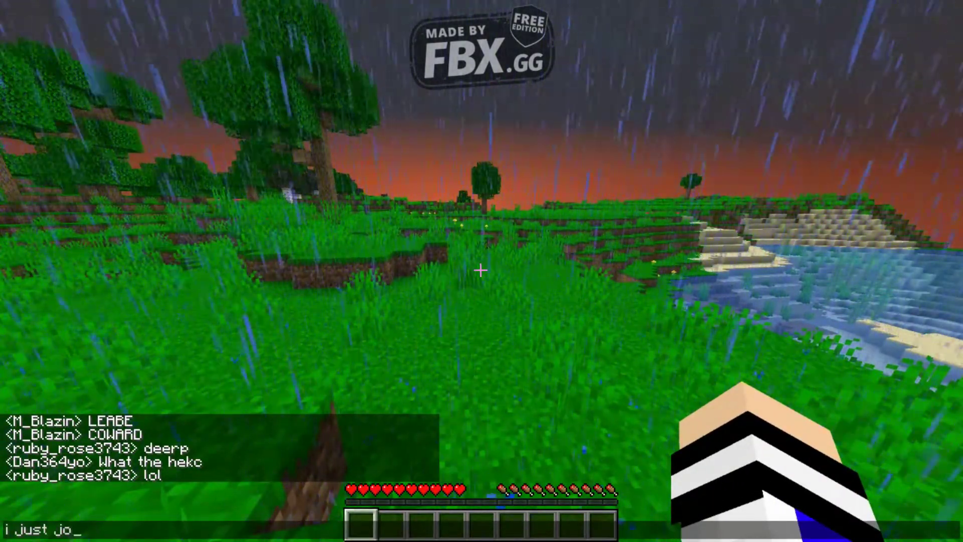
text(ined)
Send 'i just joined', swing at the grass beside the tree, and pause the game
key(Return)
key(Escape)
key(Escape)
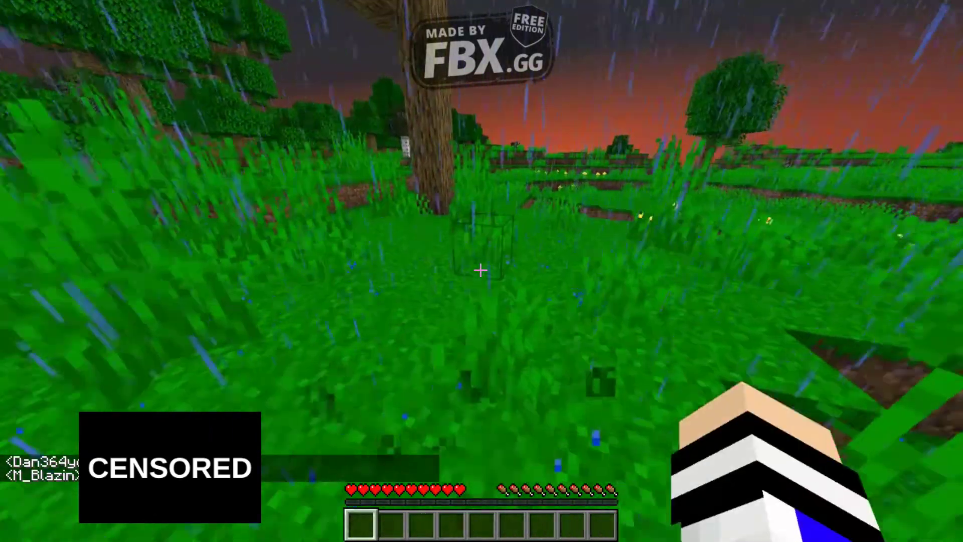
click(480, 270)
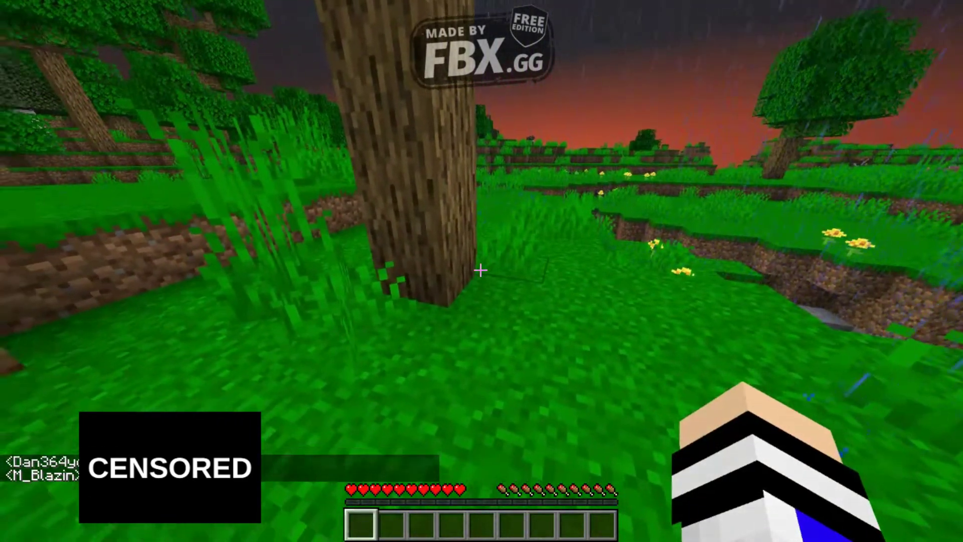
key(Escape)
key(Escape)
key(Escape)
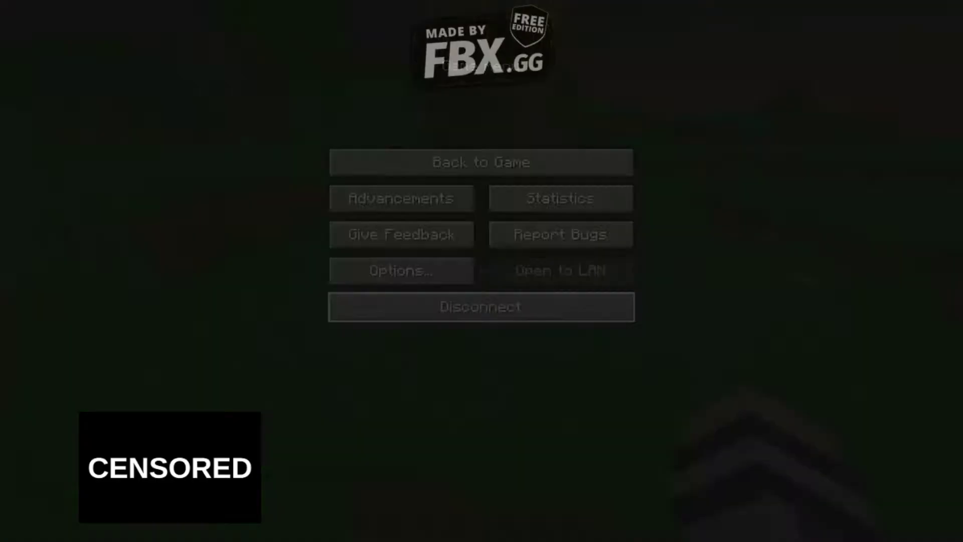
Leave the hangout server and bring up the Direct Connection form
click(482, 308)
click(482, 241)
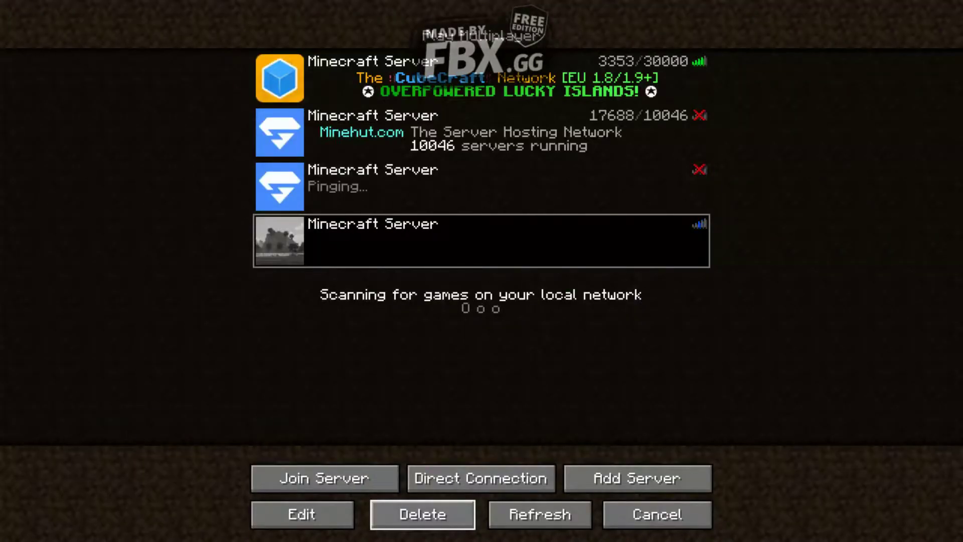
click(481, 479)
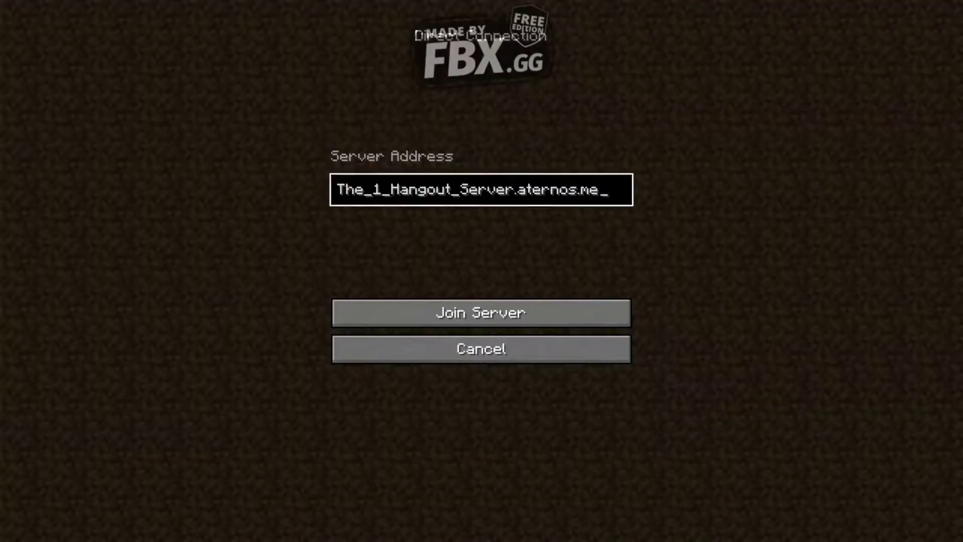
Clear the old server address and copy lyte.gg's address from MinecraftServers.org
key(ctrl+a)
key(BackSpace)
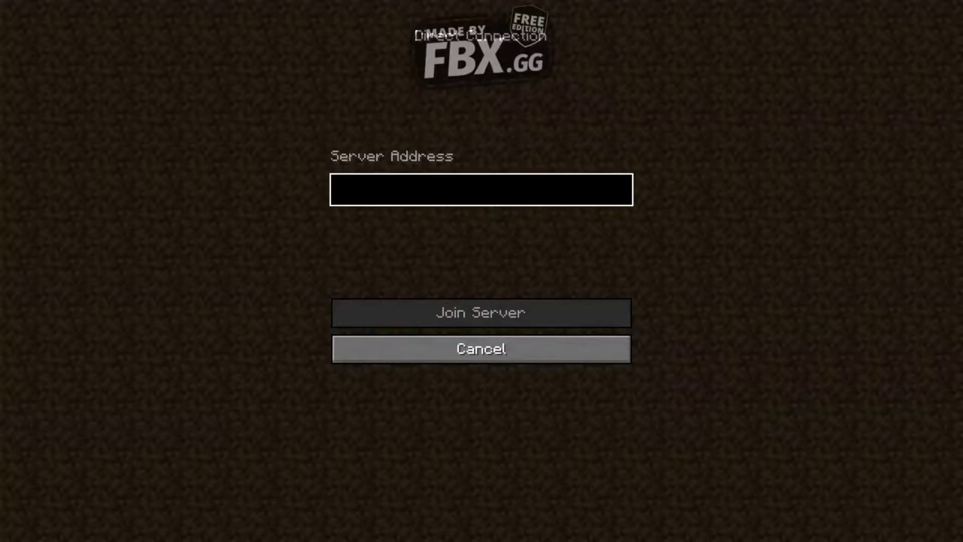
key(alt+Tab)
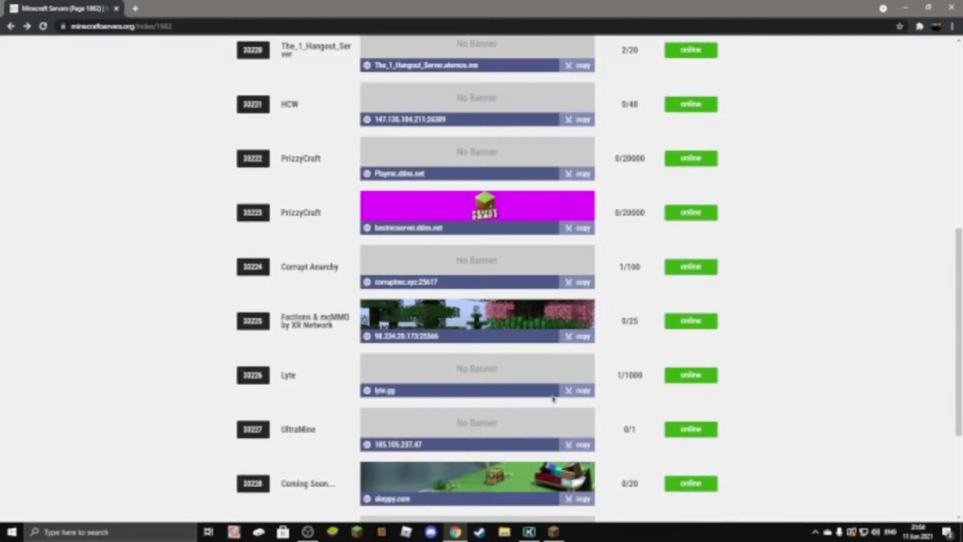
click(578, 391)
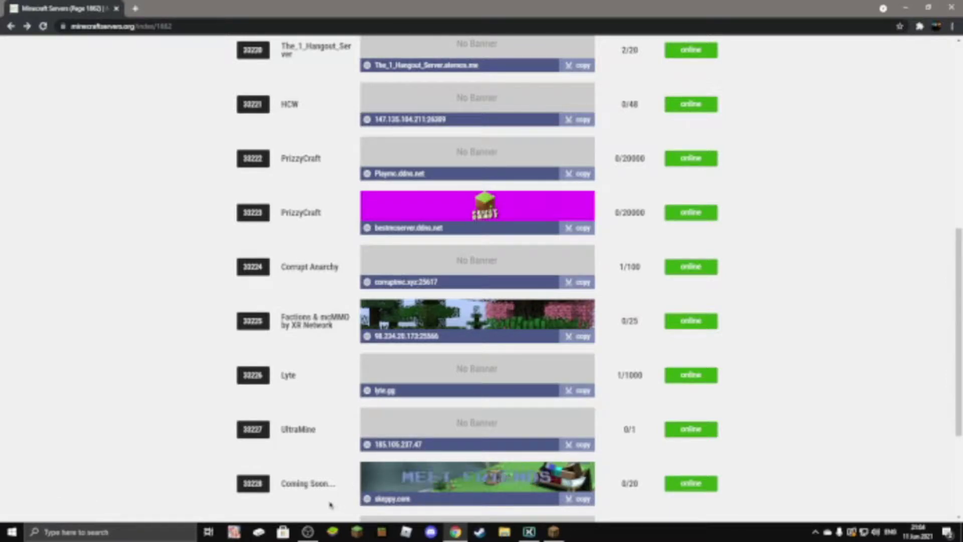
Paste lyte.gg as the server address and join, arriving in the Lyte Network Hub-01 lobby
key(alt+Tab)
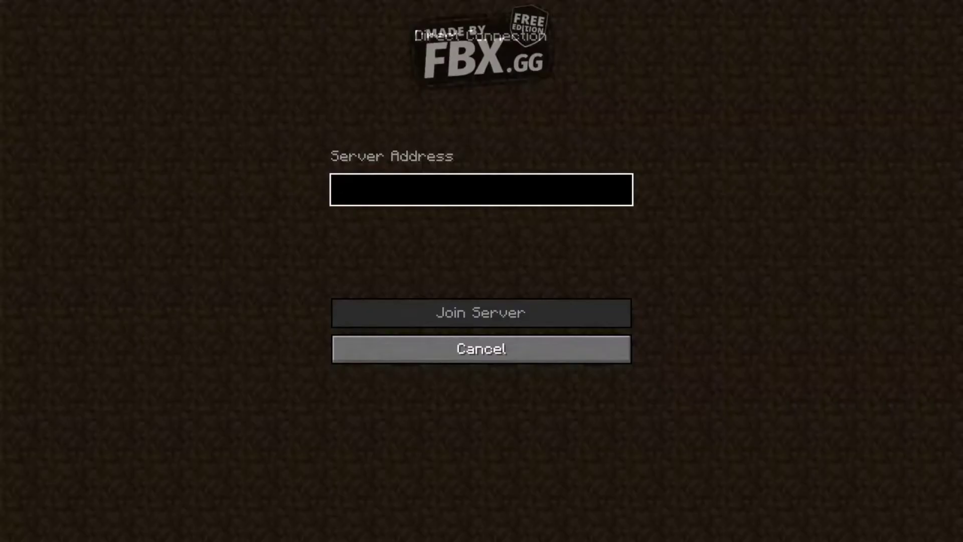
key(ctrl+v)
key(Return)
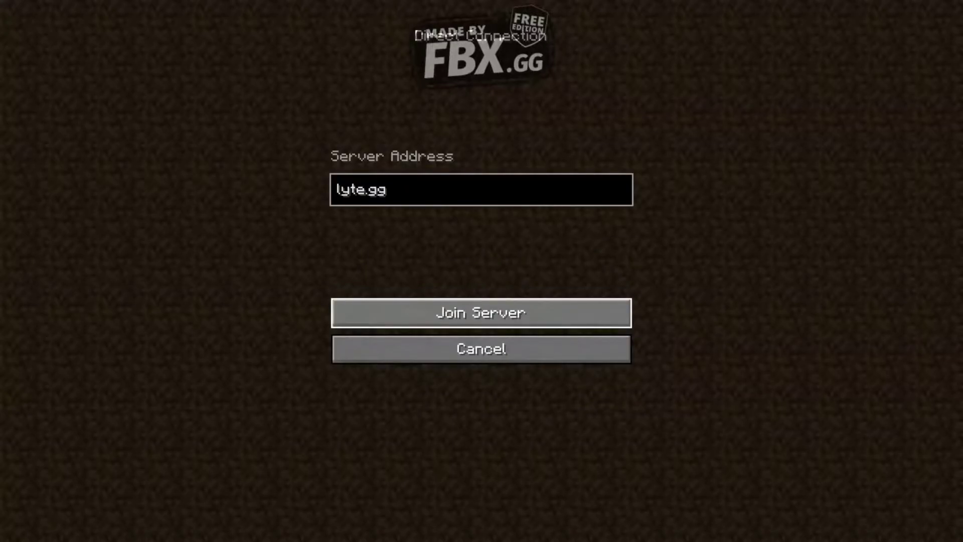
key(Return)
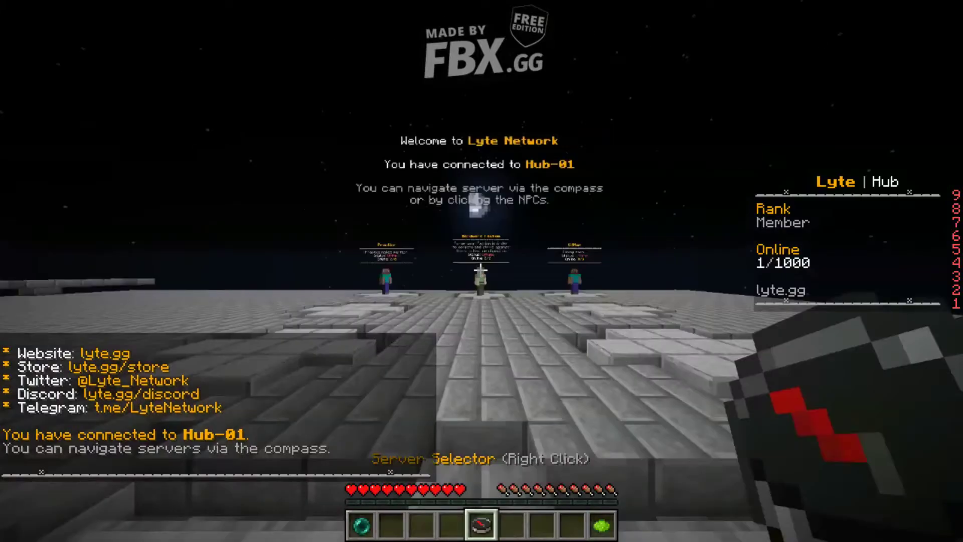
Walk through the Lyte hub toward the NPCs, looking around and checking the online player list
key(6)
scroll(482, 271, up, 1)
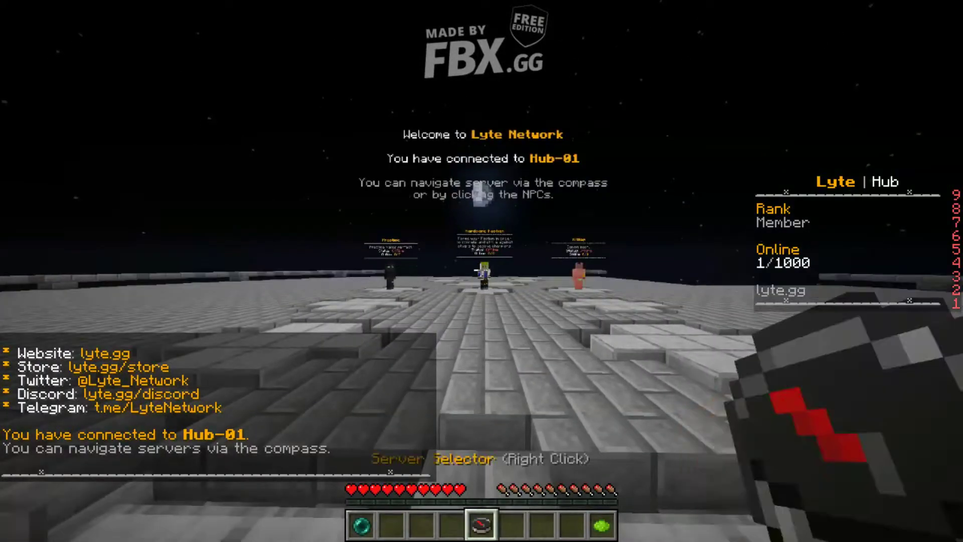
scroll(482, 271, up, 2)
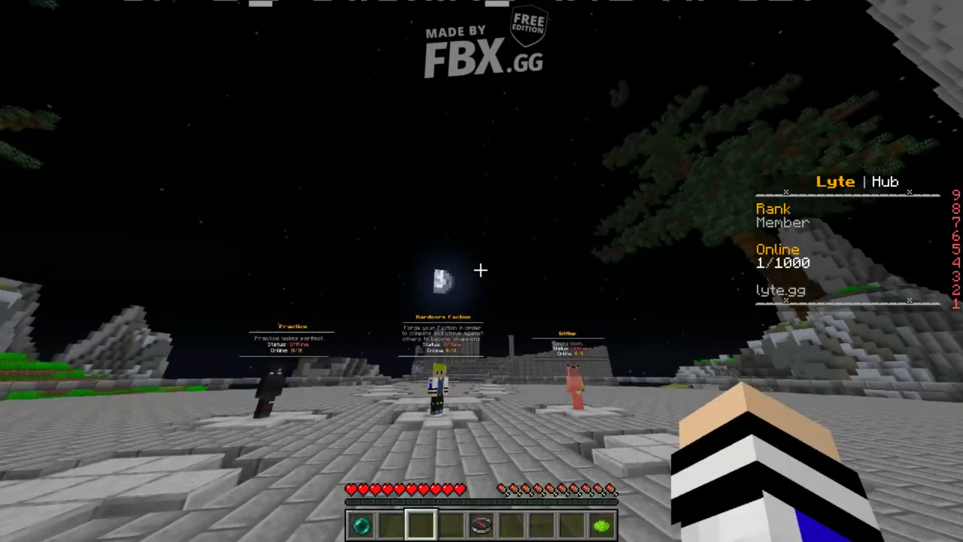
key(w)
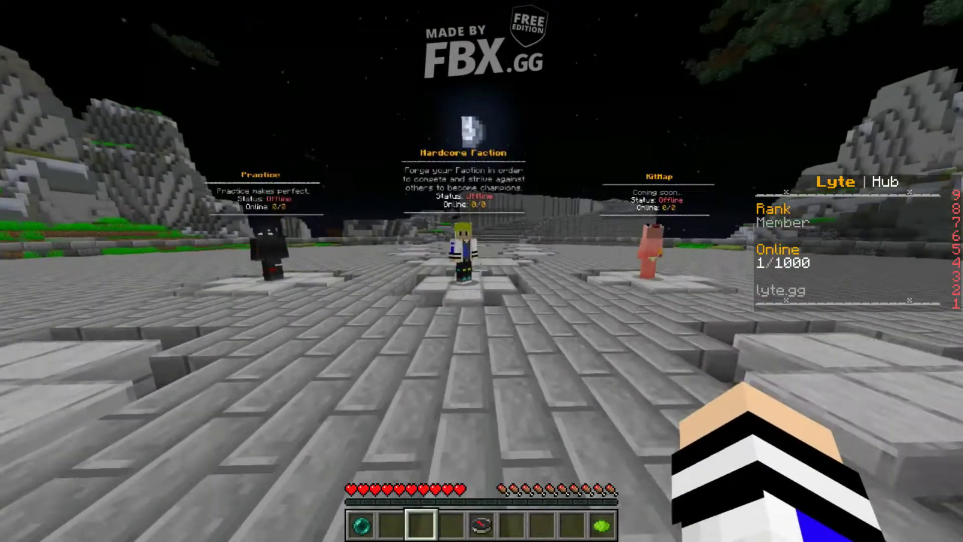
key(w)
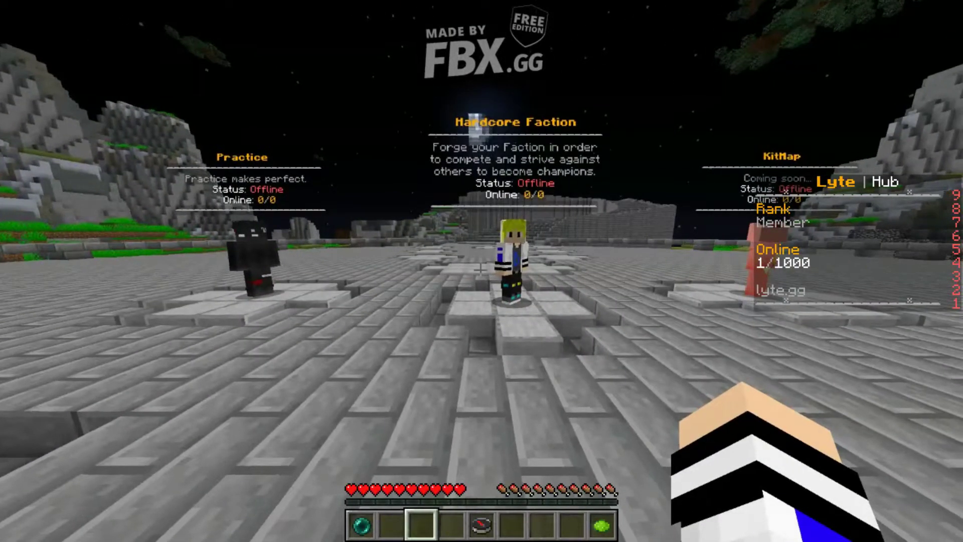
key(w)
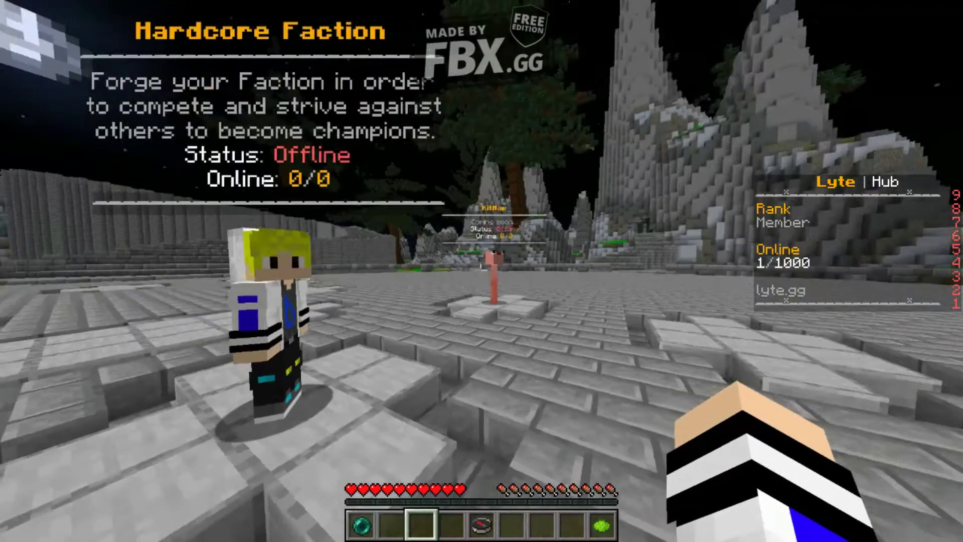
click(482, 271)
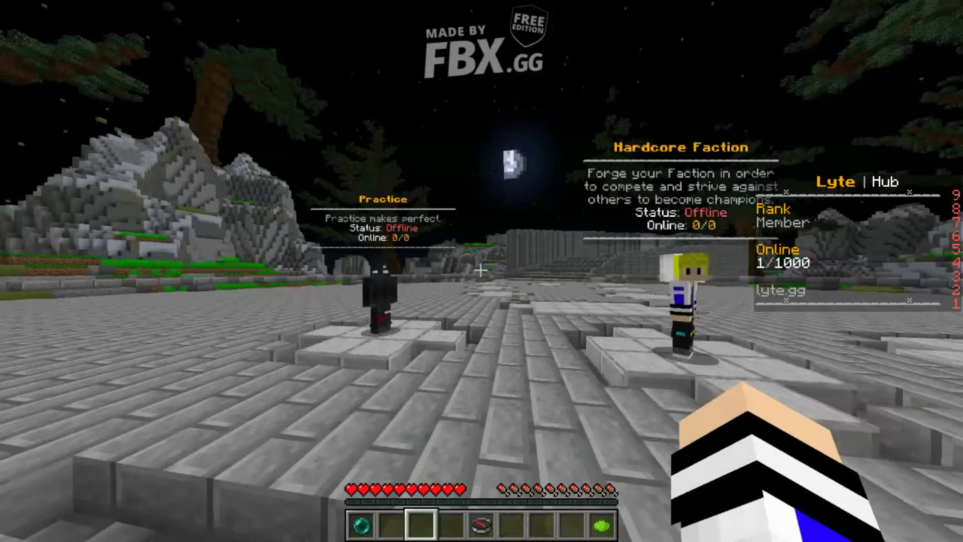
key(Tab)
key(Tab)
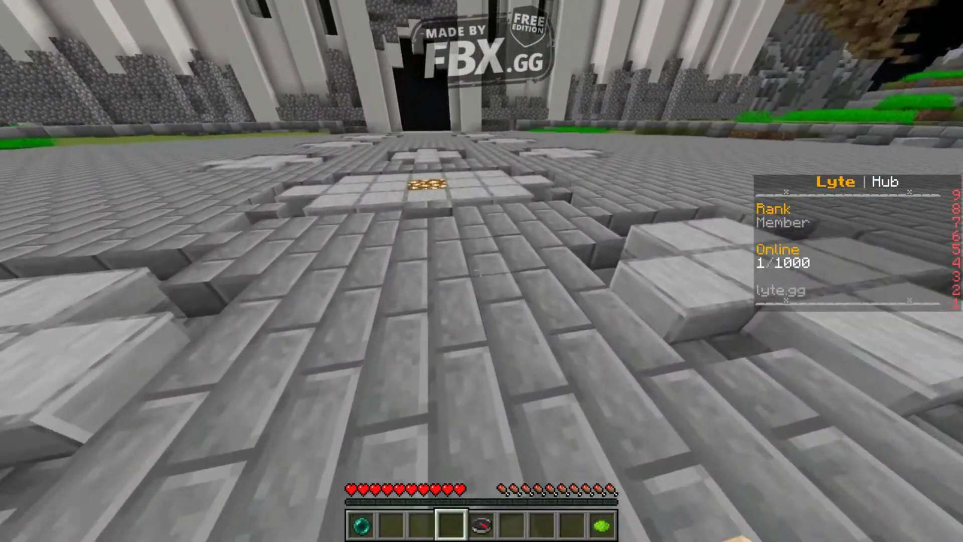
View the compass Server Selector, finding Practice offline, then close it
key(5)
right_click(482, 271)
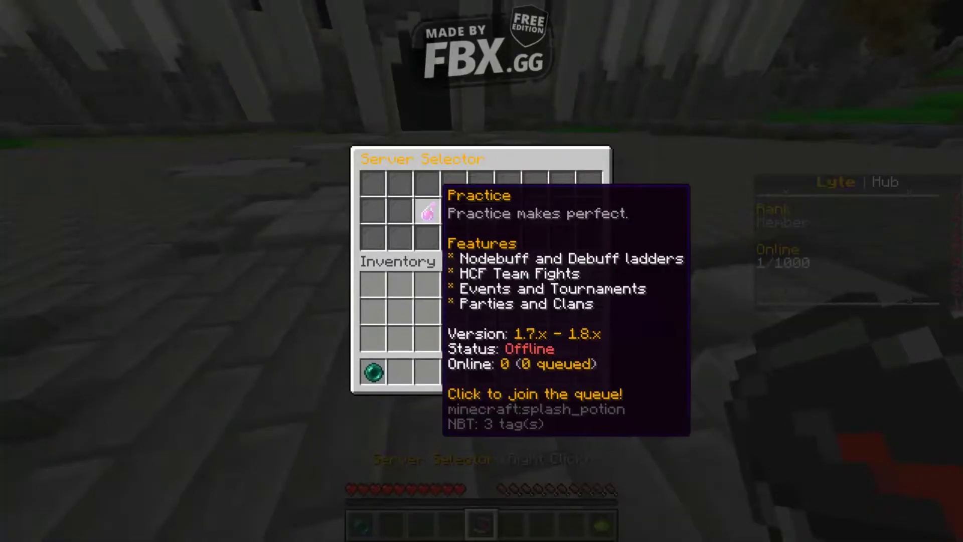
key(Escape)
text(this sucks)
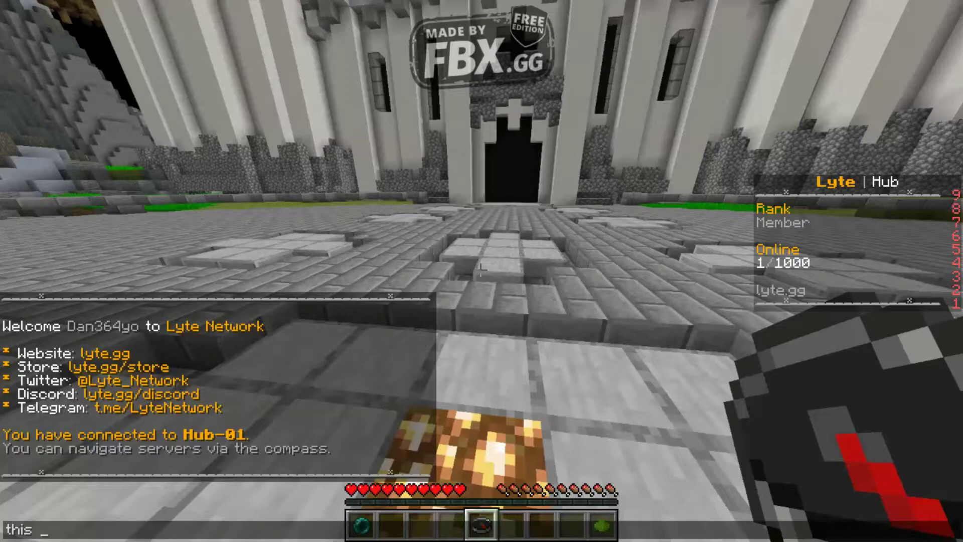
text(sucks)
Send the 'this sucks' chat message, leave Lyte, and direct-connect to the flower-garden lobby server
key(Return)
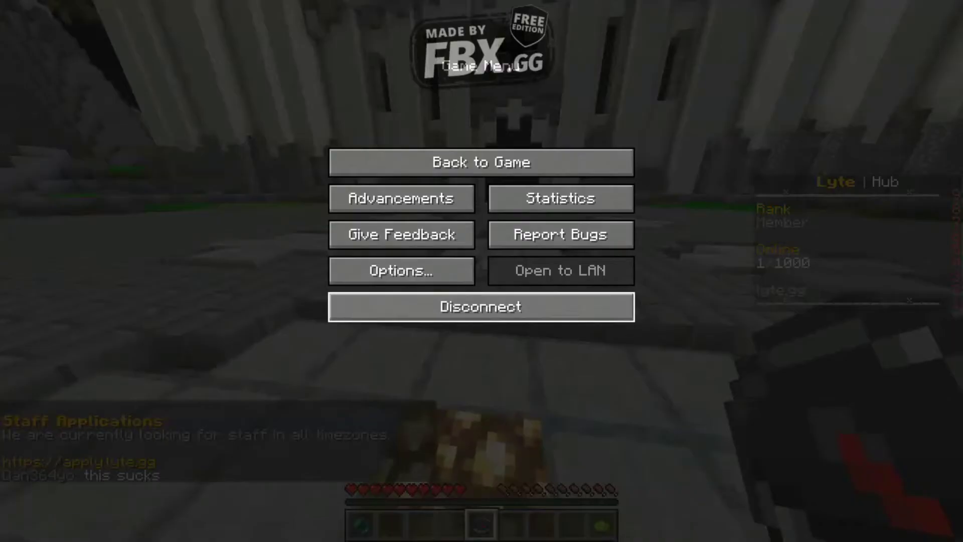
click(481, 307)
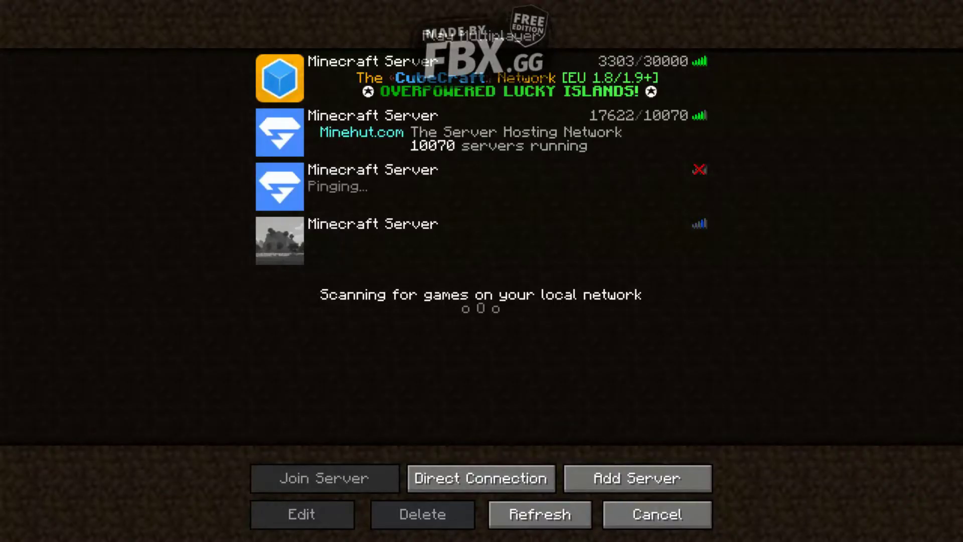
click(480, 477)
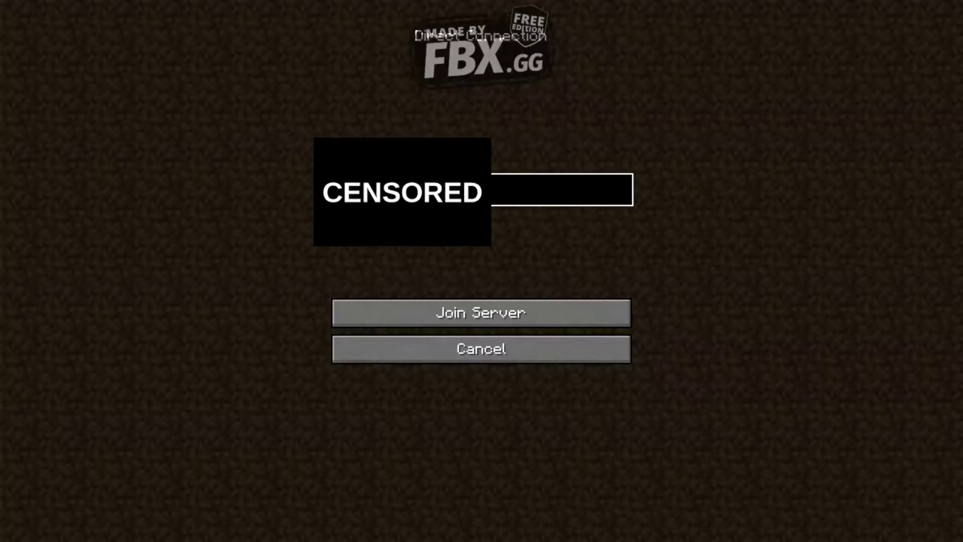
click(480, 312)
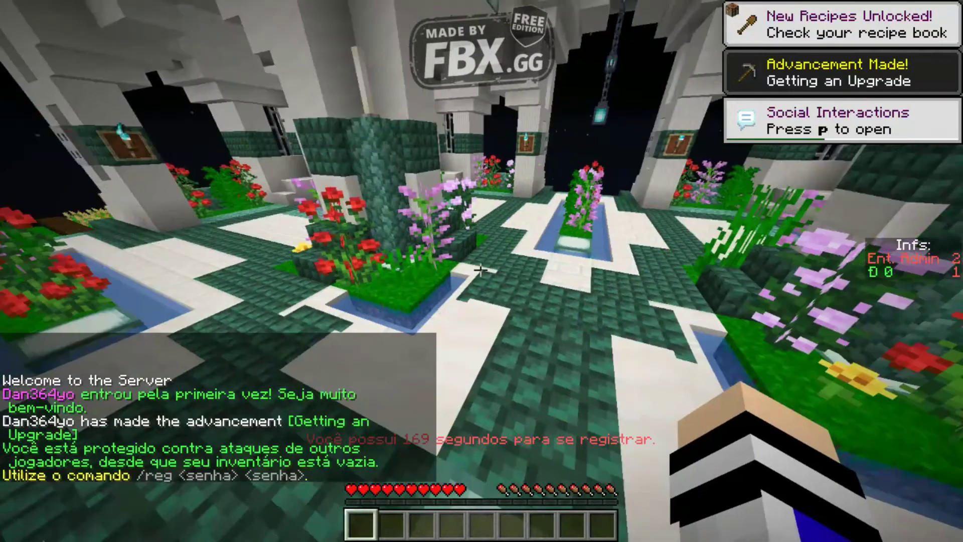
key(e)
key(e)
key(Tab)
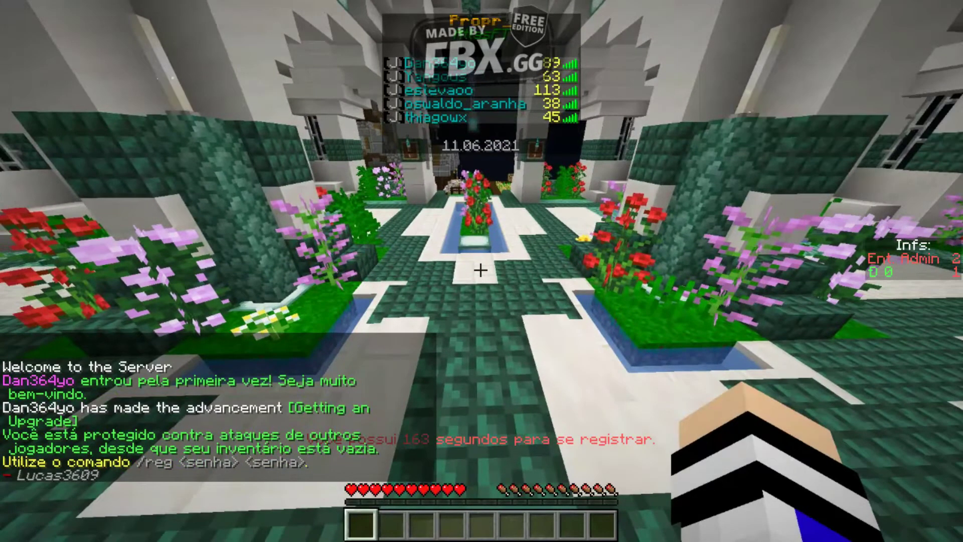
key(Tab)
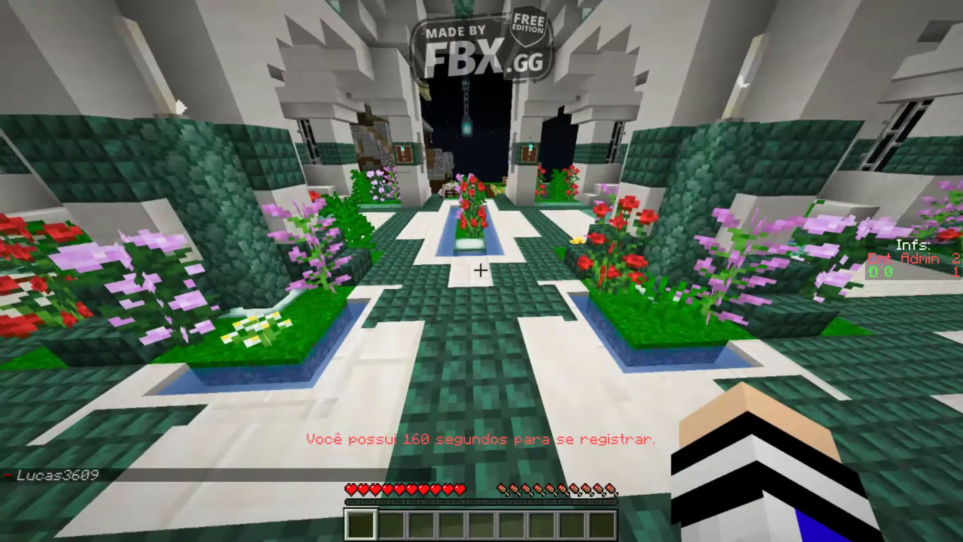
key(Tab)
key(e)
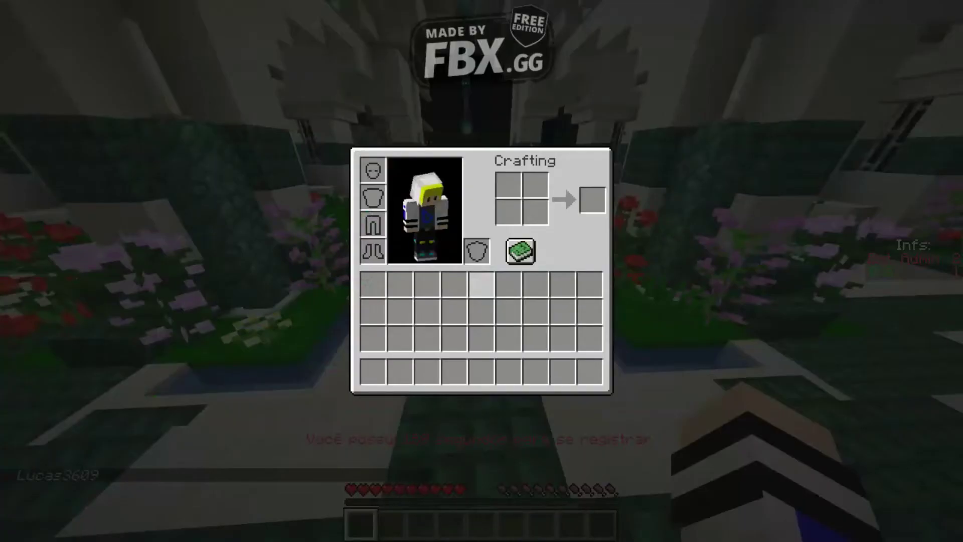
key(Escape)
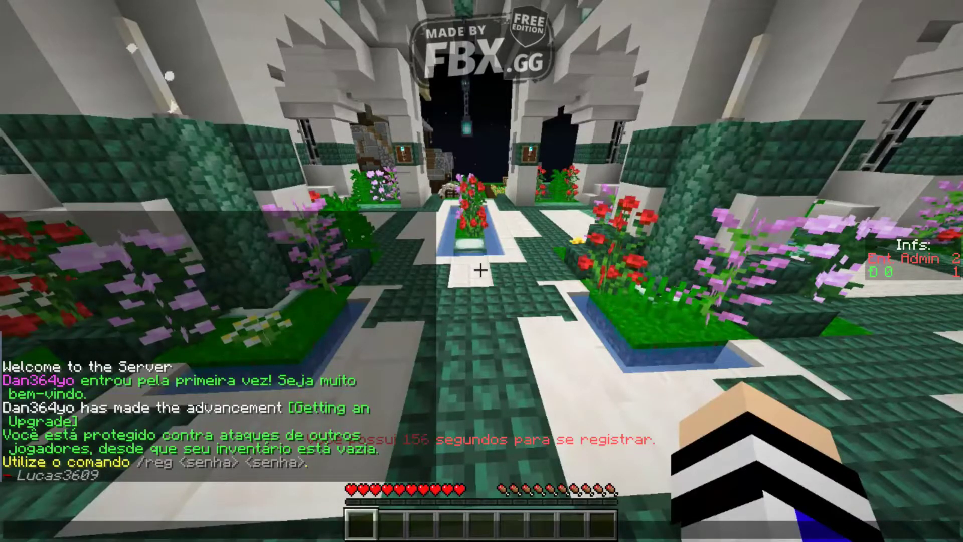
text(what)
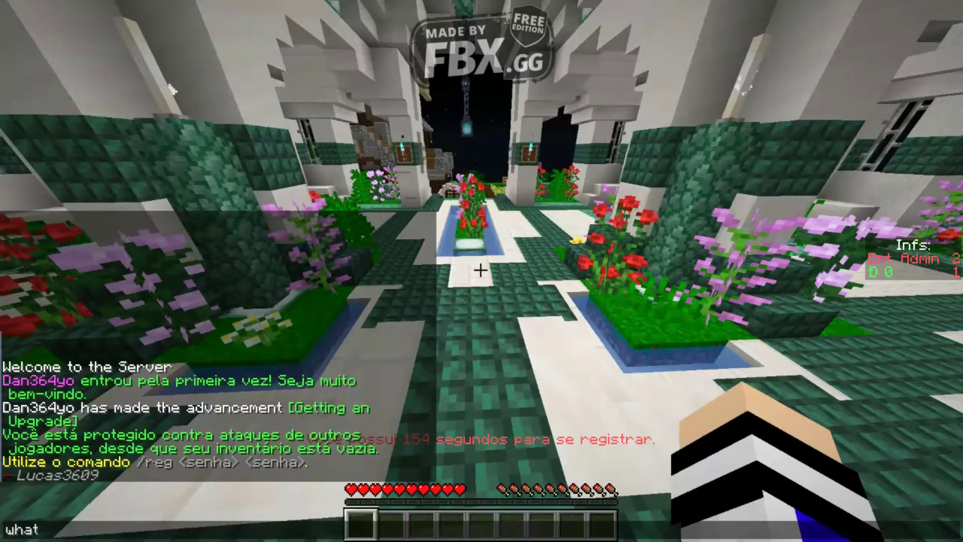
key(Escape)
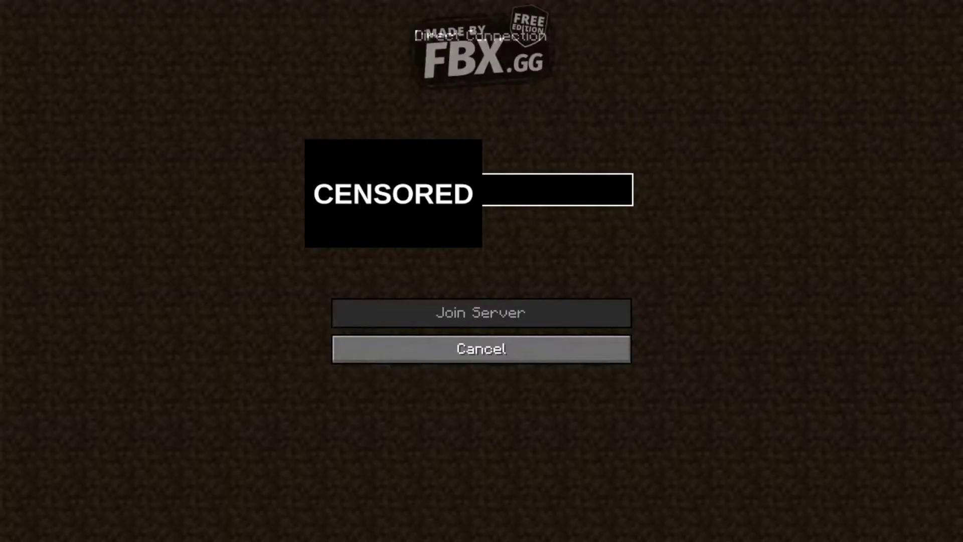
text(a)
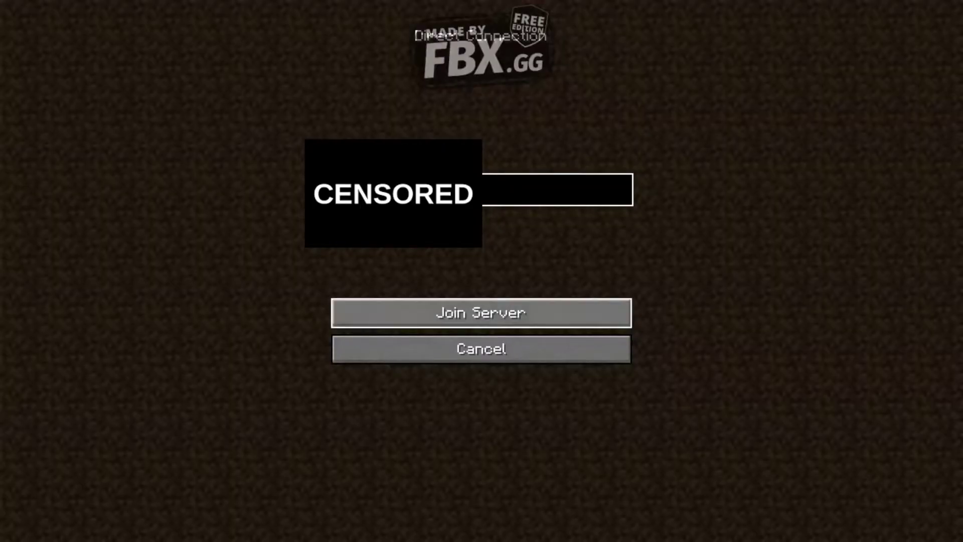
Confirm the new server address to join the floating-island server
key(Return)
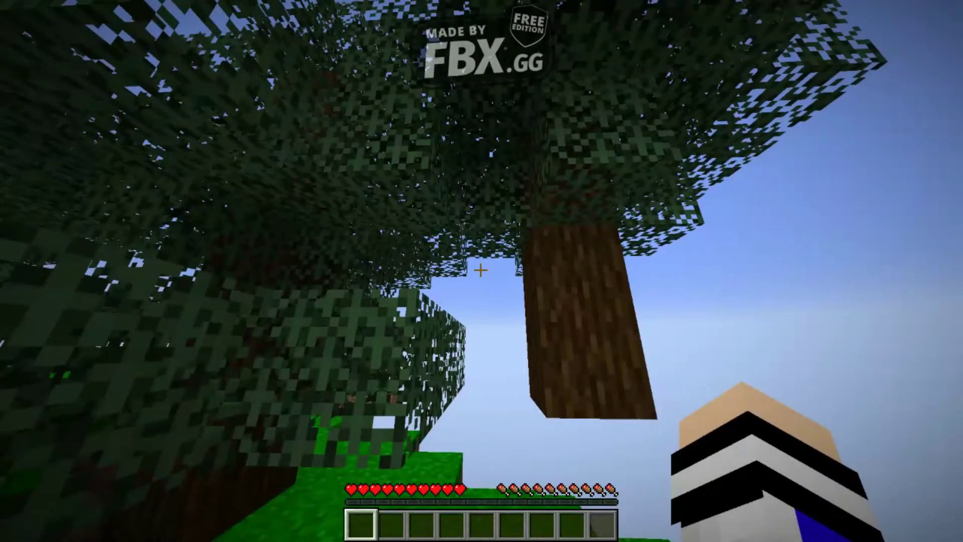
Check the player list, walk up to the tree, and break logs from its trunk
key(Tab)
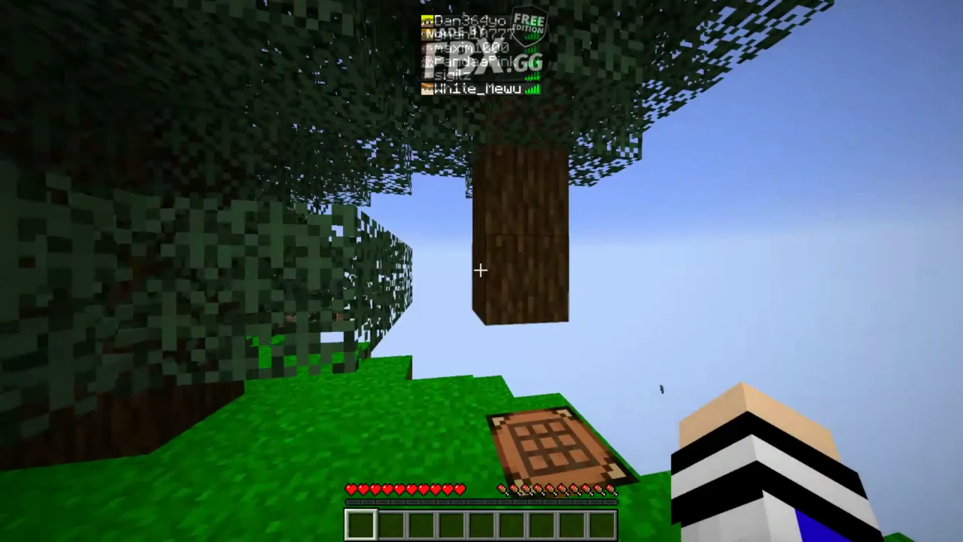
key(w)
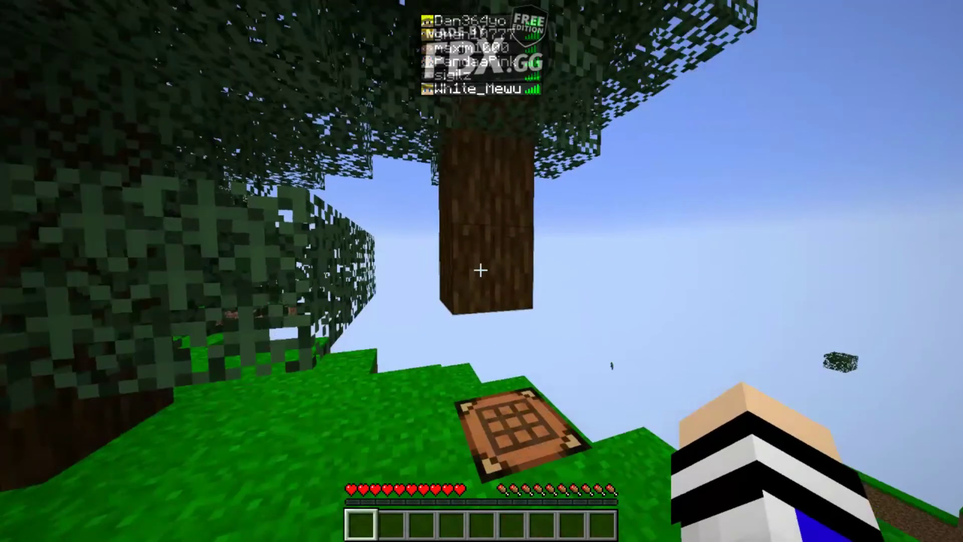
key(w)
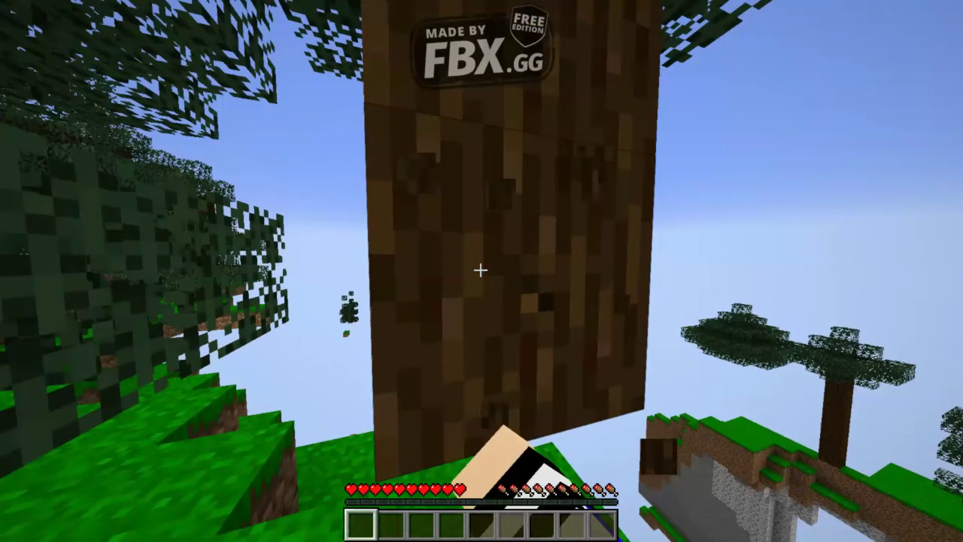
click(481, 269)
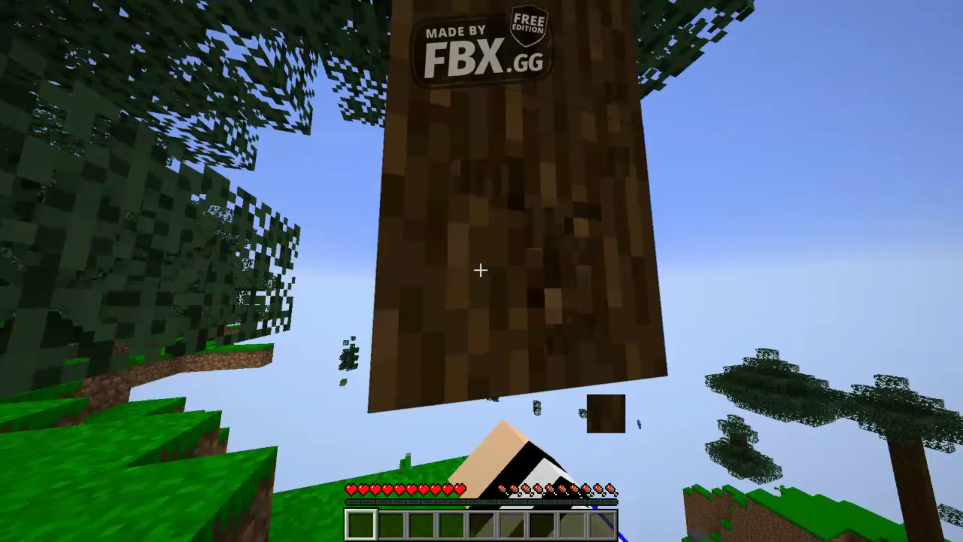
click(481, 270)
click(481, 269)
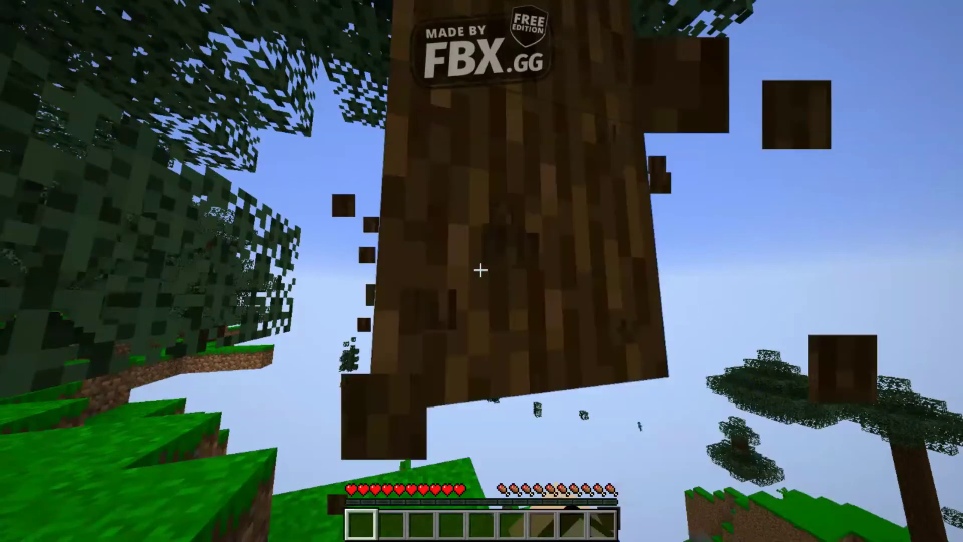
Step closer and keep mining trunk logs, checking the player list again along the way
key(w)
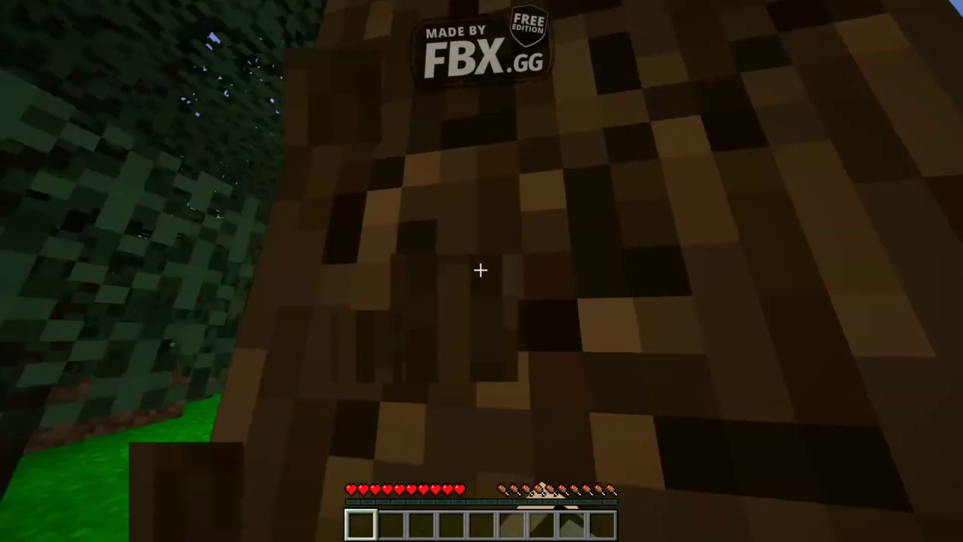
click(481, 270)
click(481, 269)
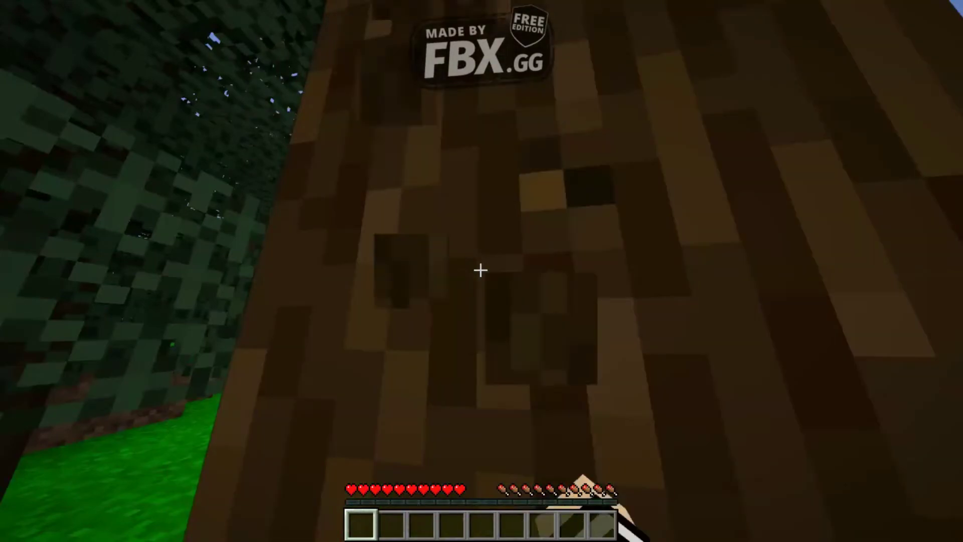
scroll(481, 269, down, 1)
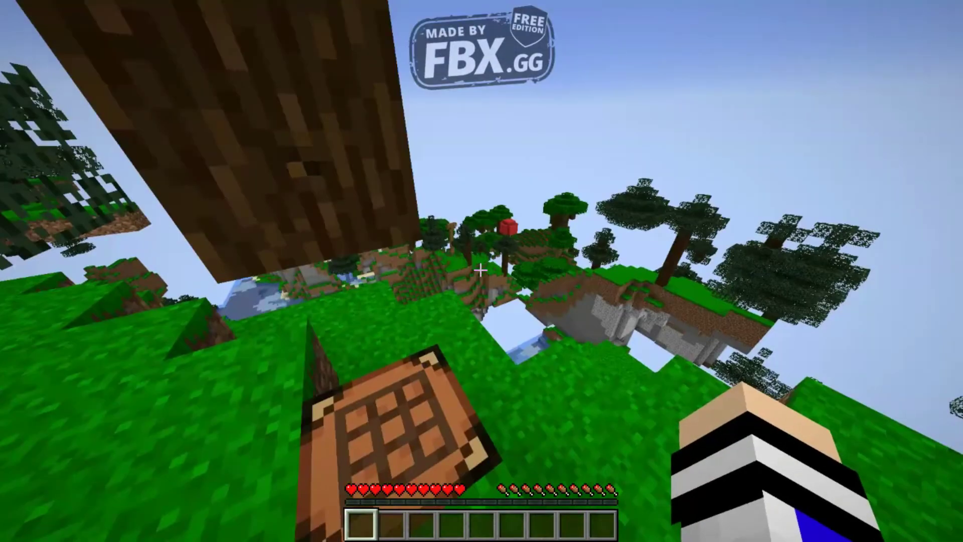
key(Tab)
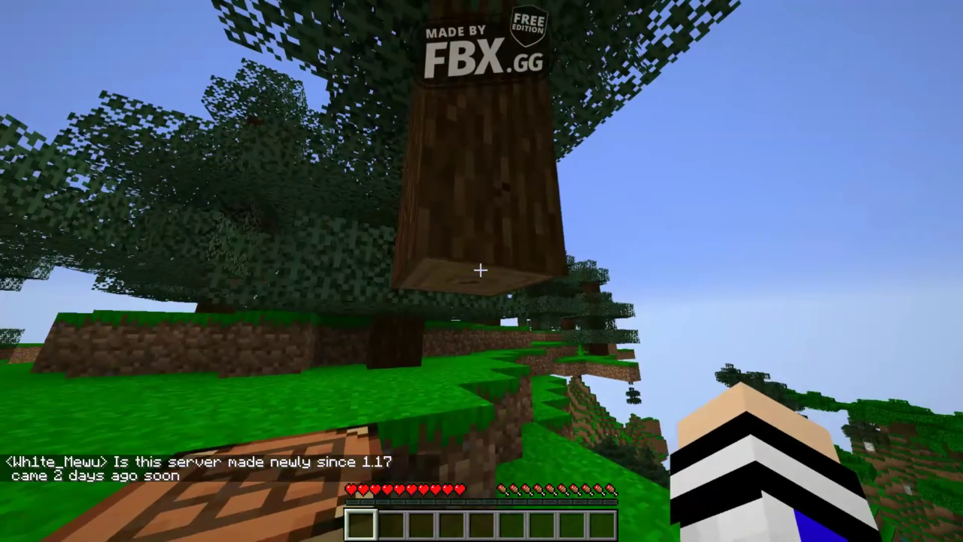
drag(480, 270, 482, 270)
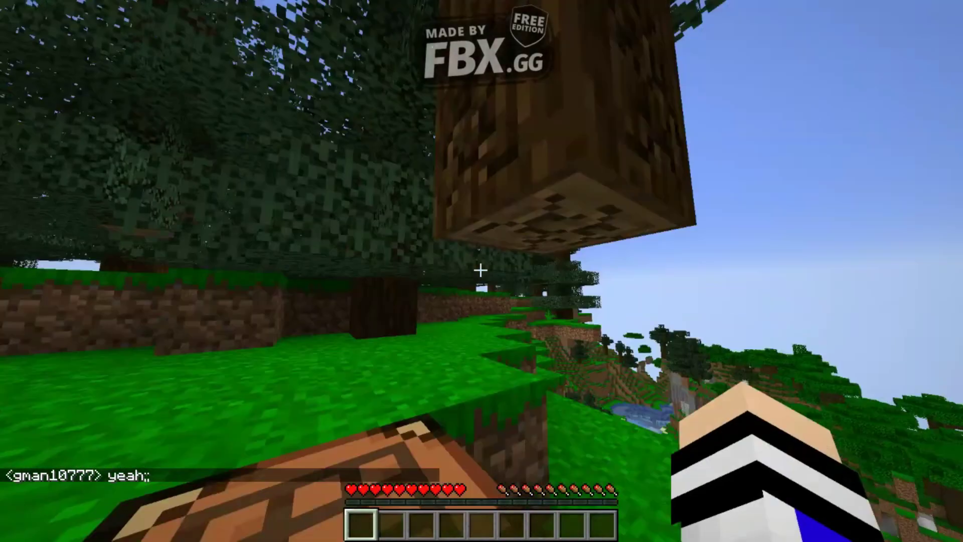